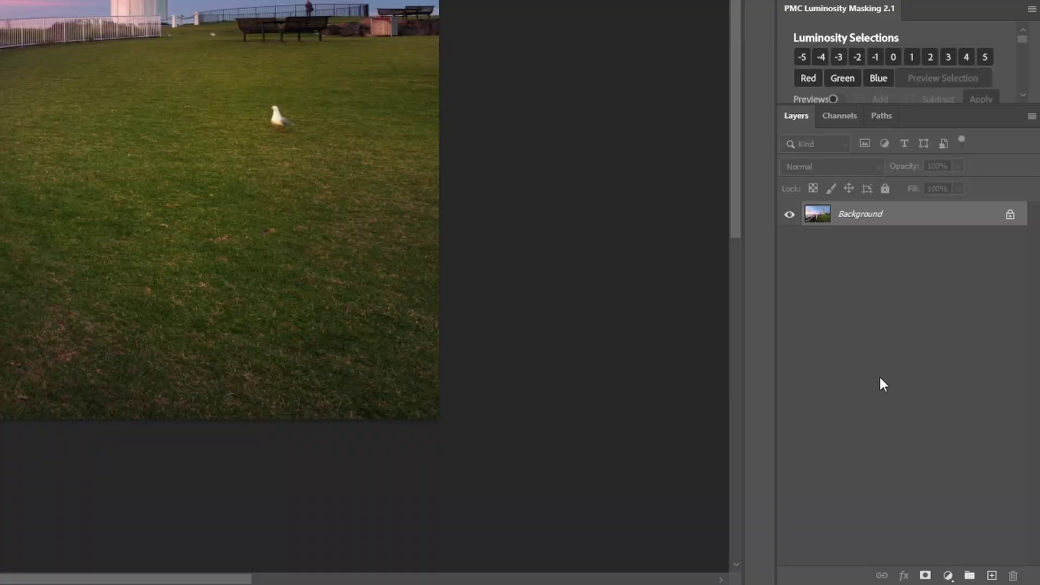
# Add an empty Layer 1 above the Background and switch to the Brush Tool.
pyautogui.click(993, 575)
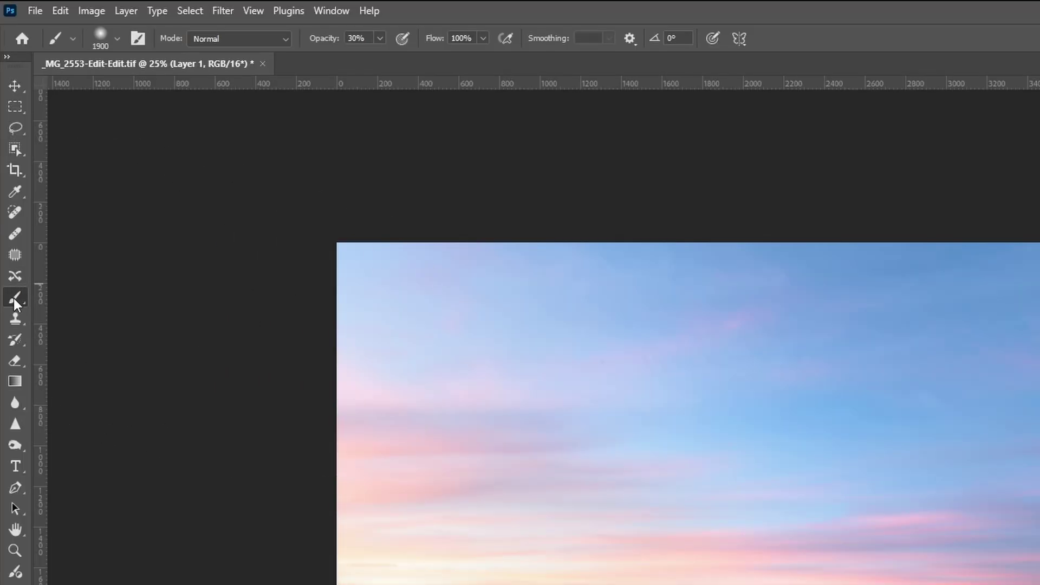
pyautogui.rightClick(15, 297)
pyautogui.click(58, 297)
# Set the Soft Round brush to 0% hardness and 30% opacity.
pyautogui.click(117, 38)
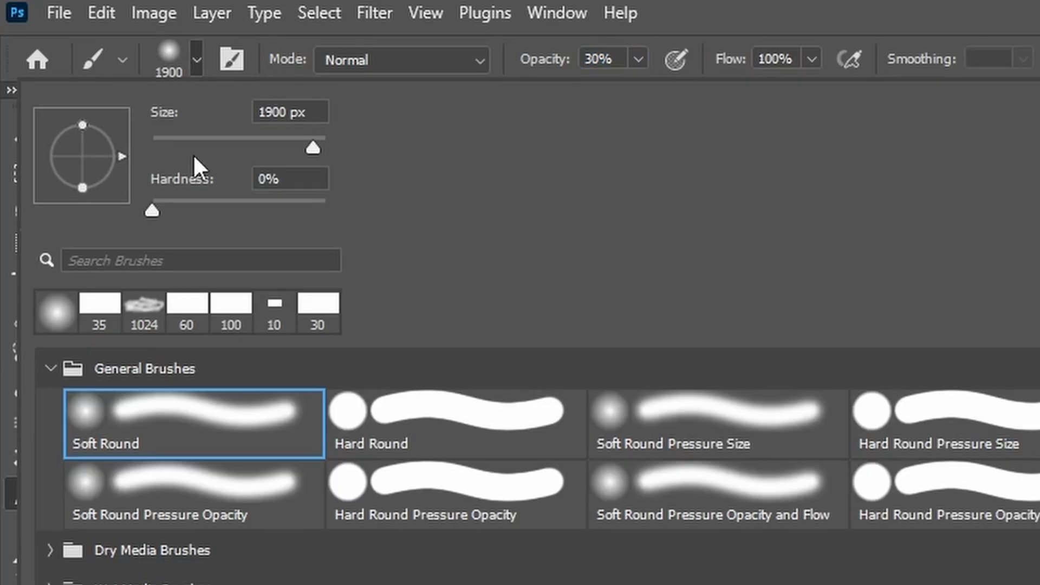
pyautogui.moveTo(154, 211)
pyautogui.mouseDown()
pyautogui.moveTo(285, 208)
pyautogui.moveTo(144, 205)
pyautogui.mouseUp()
pyautogui.click(638, 58)
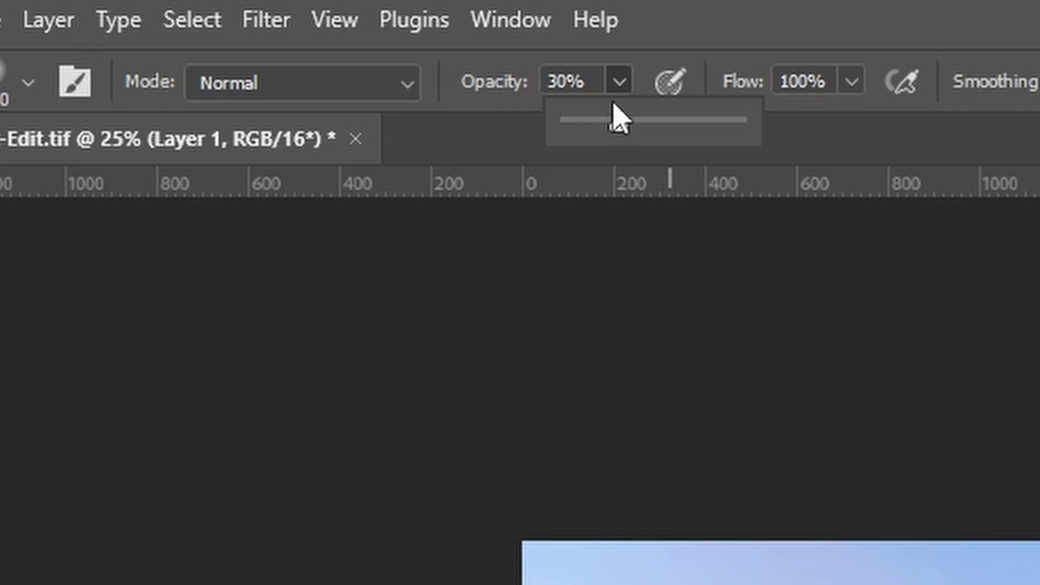
pyautogui.click(622, 89)
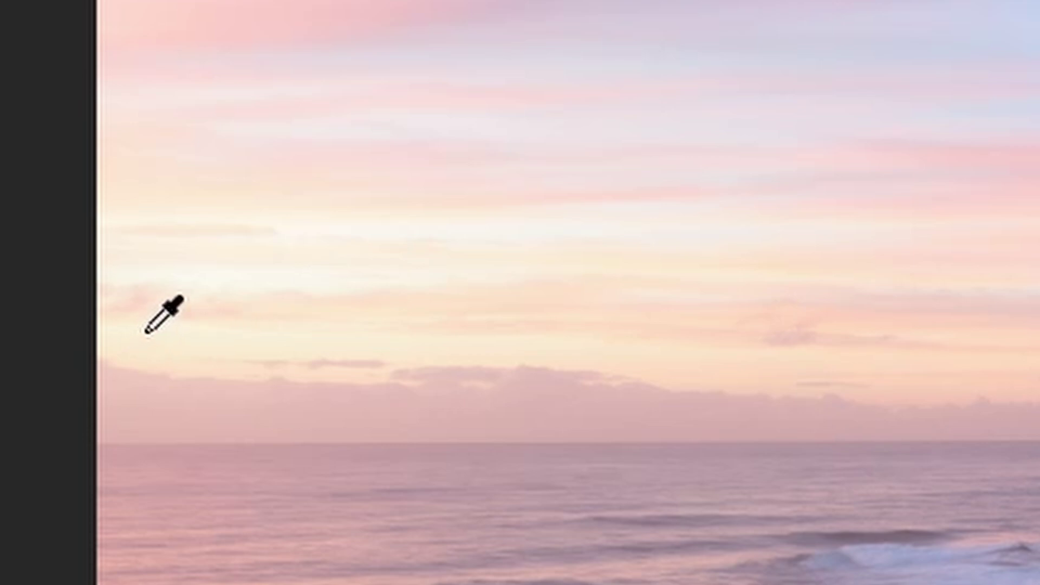
# Sample a light sky colour, enlarge the brush to 5000 px, and paint a soft wash over the left side.
pyautogui.moveTo(147, 331); pyautogui.dragTo(155, 329)
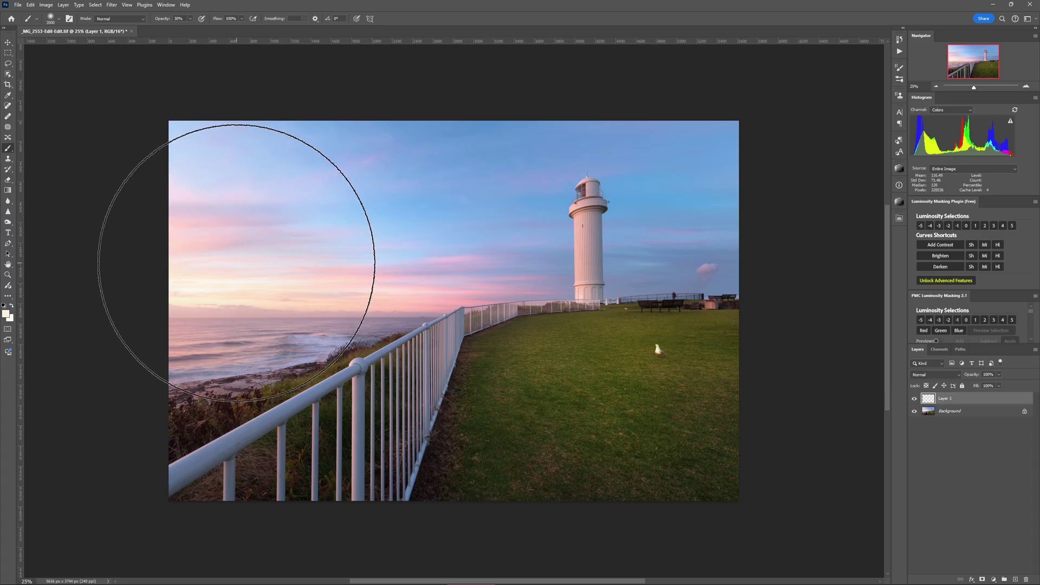
pyautogui.press(']')
pyautogui.press(']')
pyautogui.press(']')
pyautogui.press(']')
pyautogui.press(']')
pyautogui.press(']')
pyautogui.press(']')
pyautogui.press(']')
pyautogui.press(']')
pyautogui.press(']')
pyautogui.press(']')
pyautogui.press(']')
pyautogui.press(']')
pyautogui.press(']')
pyautogui.press(']')
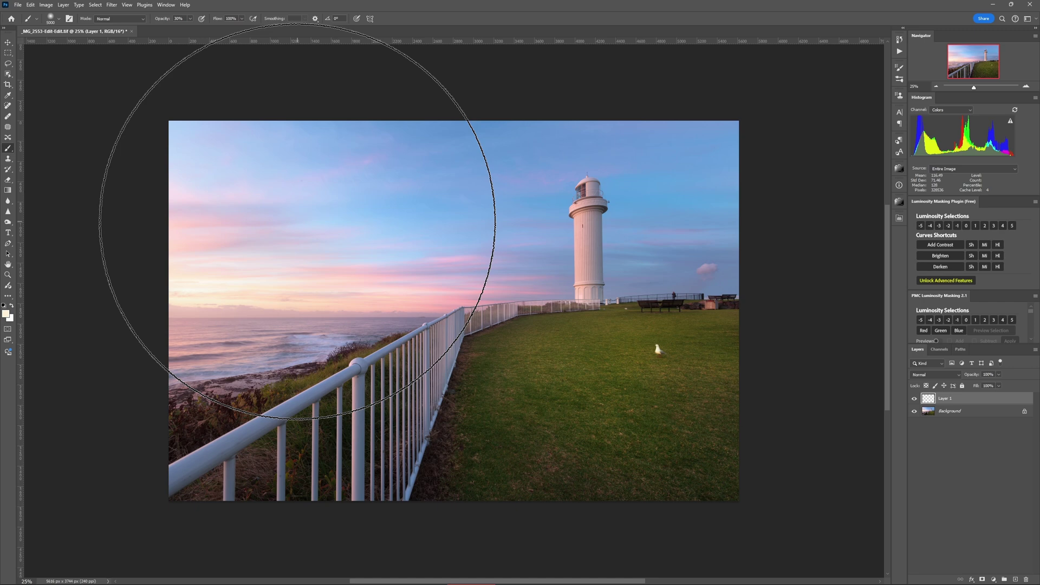
pyautogui.click(297, 221)
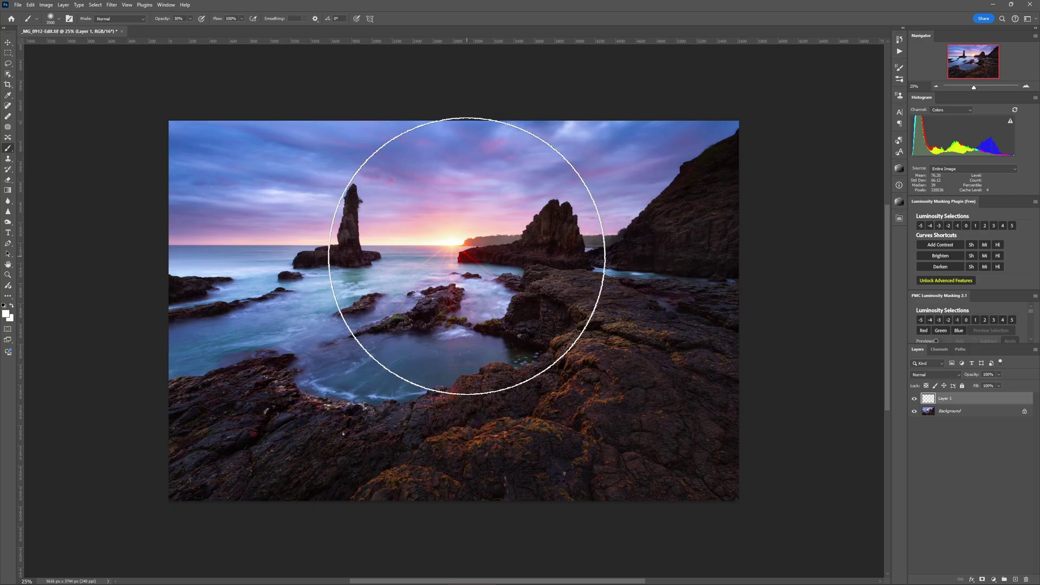
# Sample a colour, paint a test glow and lower its opacity, then replace it with a fresh empty Layer 1.
pyautogui.press('alt')
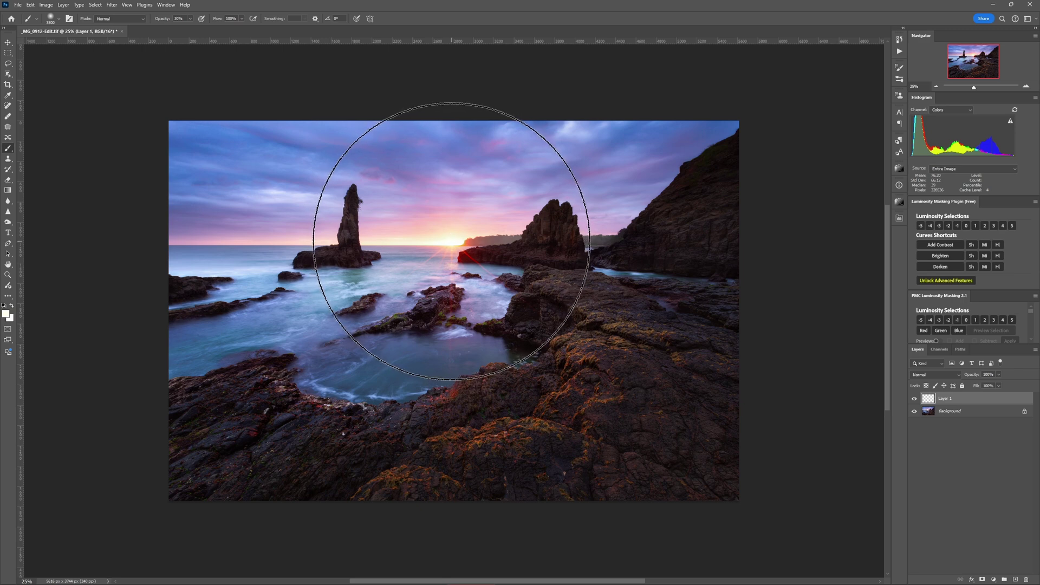
pyautogui.click(452, 241)
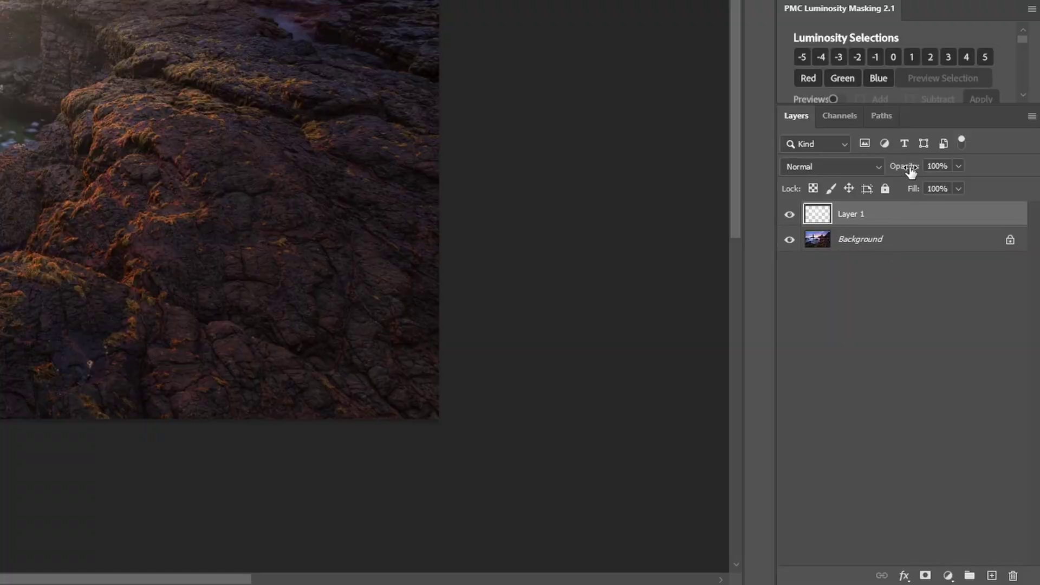
pyautogui.moveTo(881, 171); pyautogui.dragTo(869, 172)
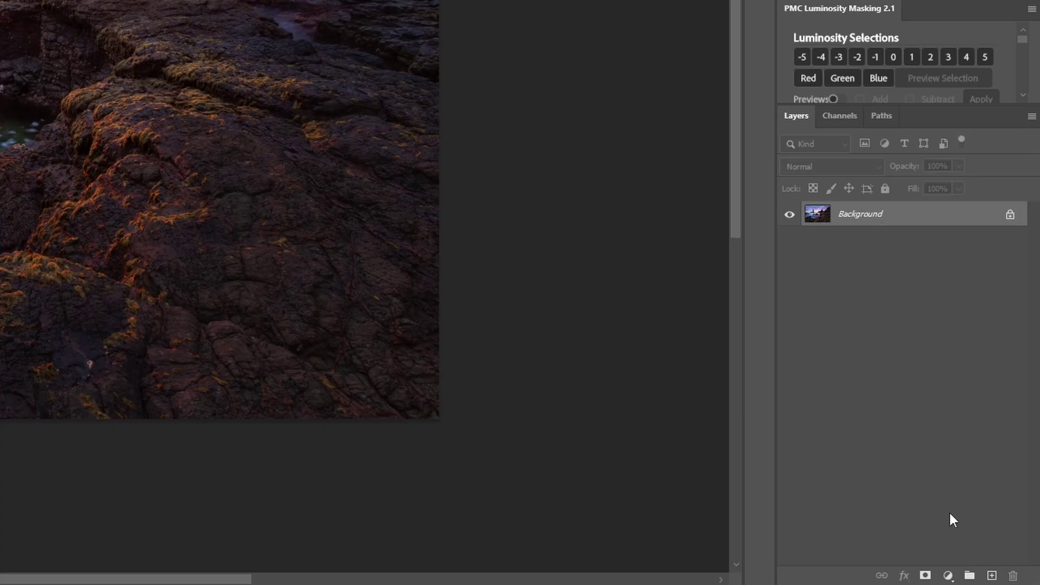
pyautogui.click(992, 576)
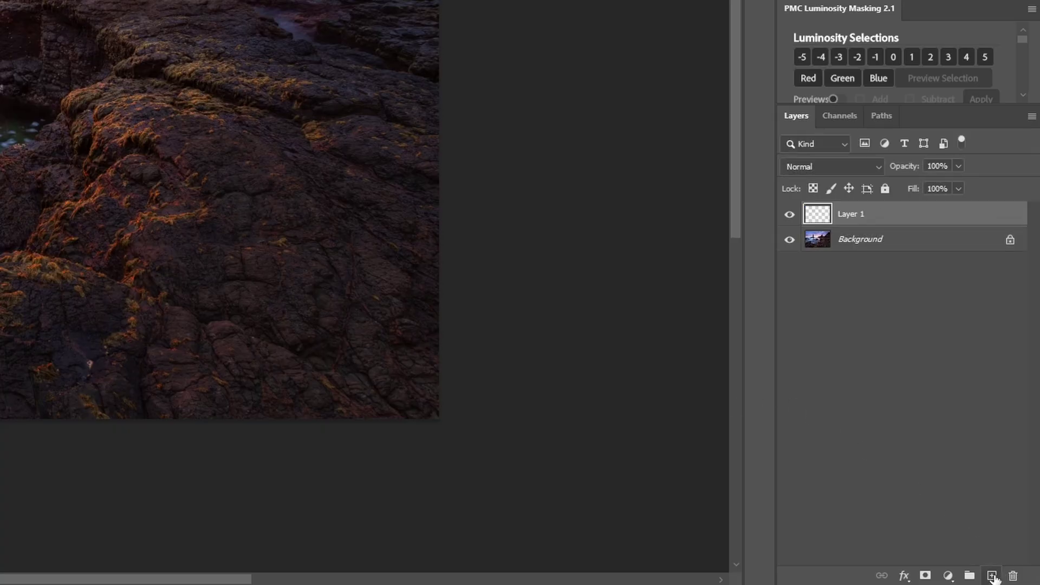
# Set Layer 1 to Overlay and paint a soft glow around the setting sun.
pyautogui.click(873, 167)
pyautogui.click(833, 351)
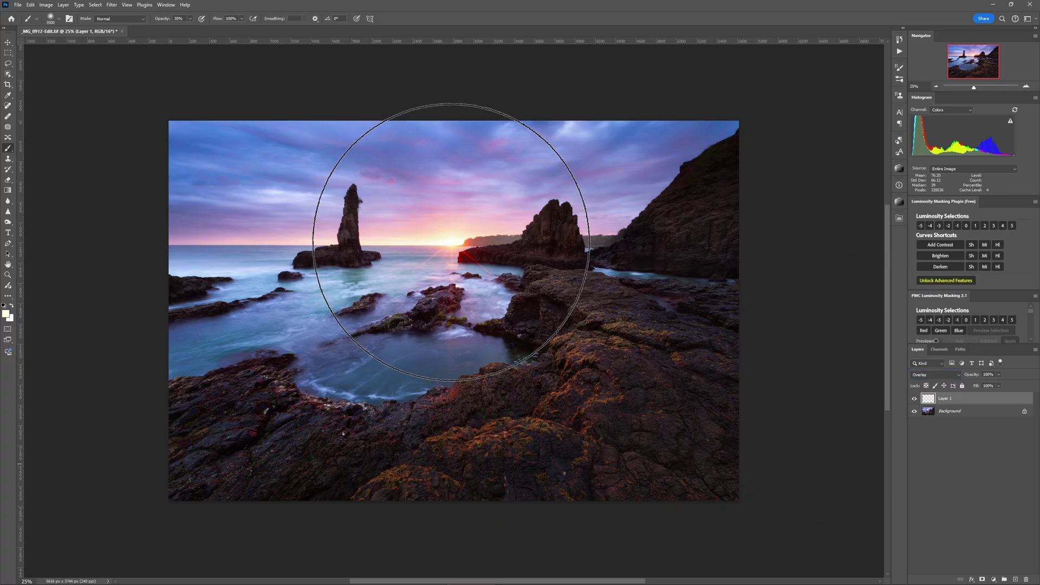
pyautogui.click(451, 242)
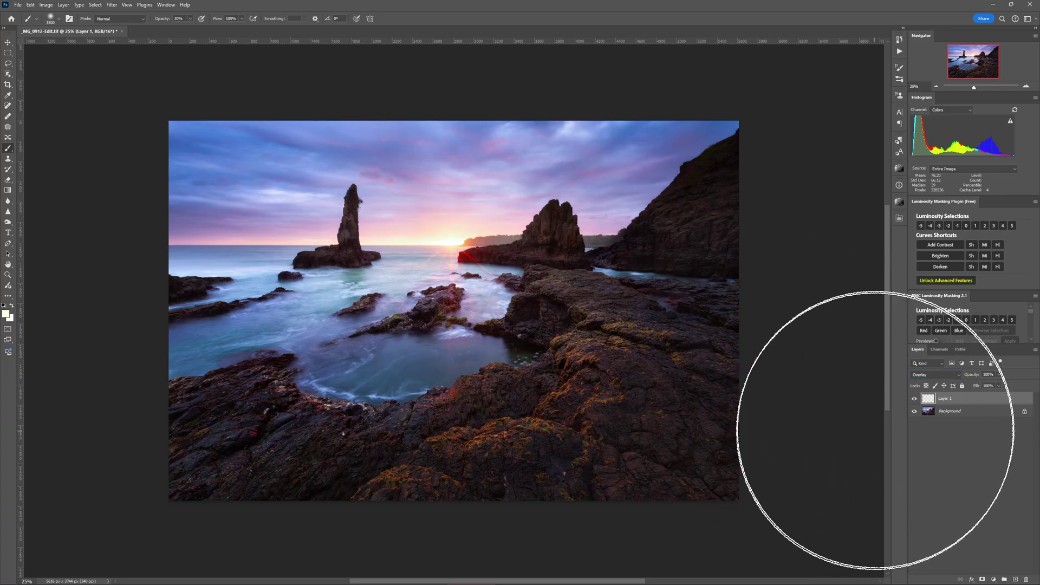
# Toggle the glow layer's visibility to compare the image with and without the glow.
pyautogui.click(914, 398)
pyautogui.click(914, 399)
pyautogui.click(915, 399)
pyautogui.click(915, 399)
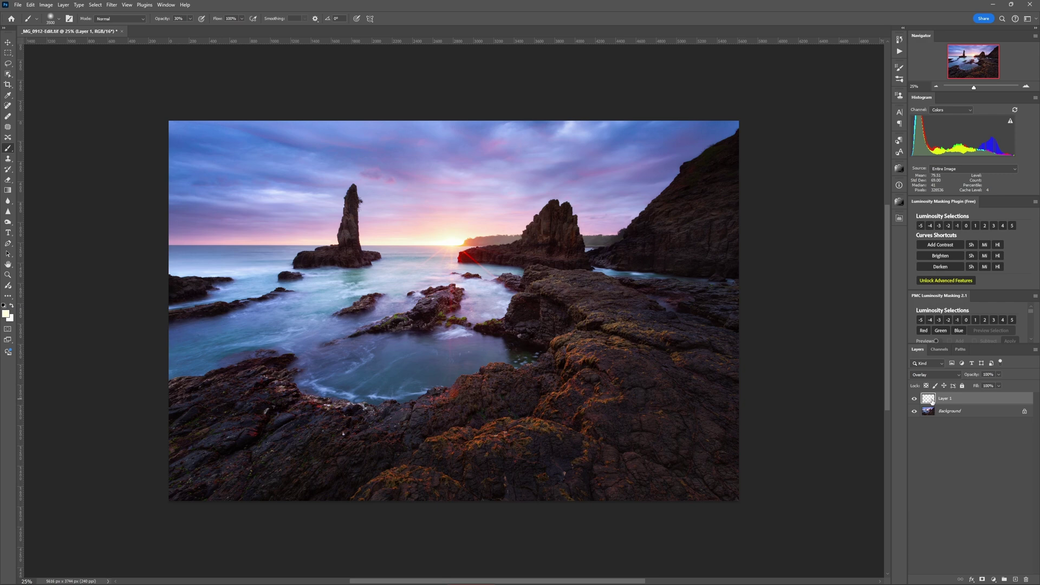
# Shrink the brush to 150 px and fit the whole photo back on screen.
pyautogui.press('[')
pyautogui.press('[')
pyautogui.press('[')
pyautogui.press('[')
pyautogui.press('[')
pyautogui.press('[')
pyautogui.press('[')
pyautogui.press('[')
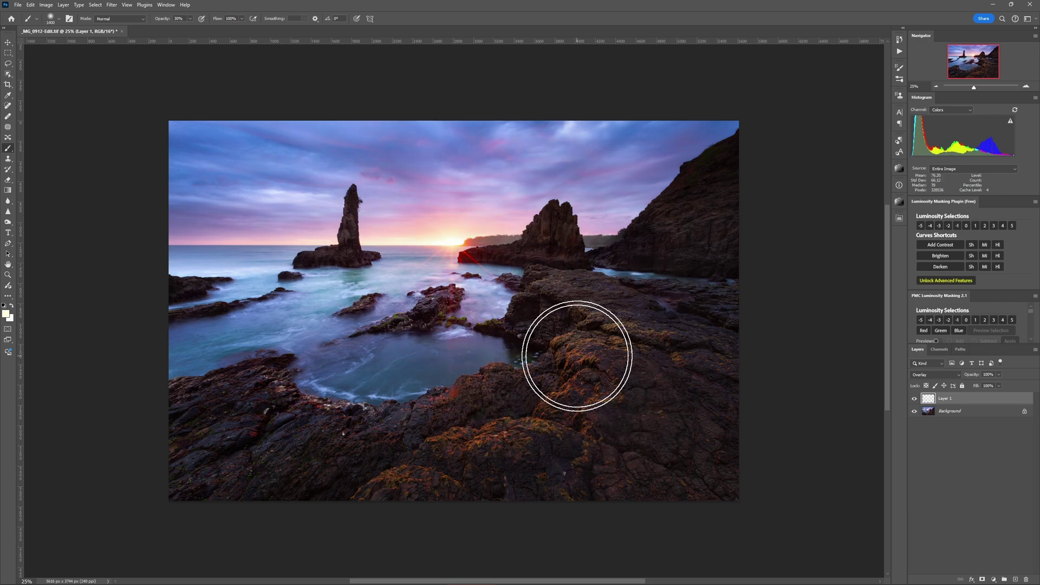
pyautogui.scroll(3, 576, 353)
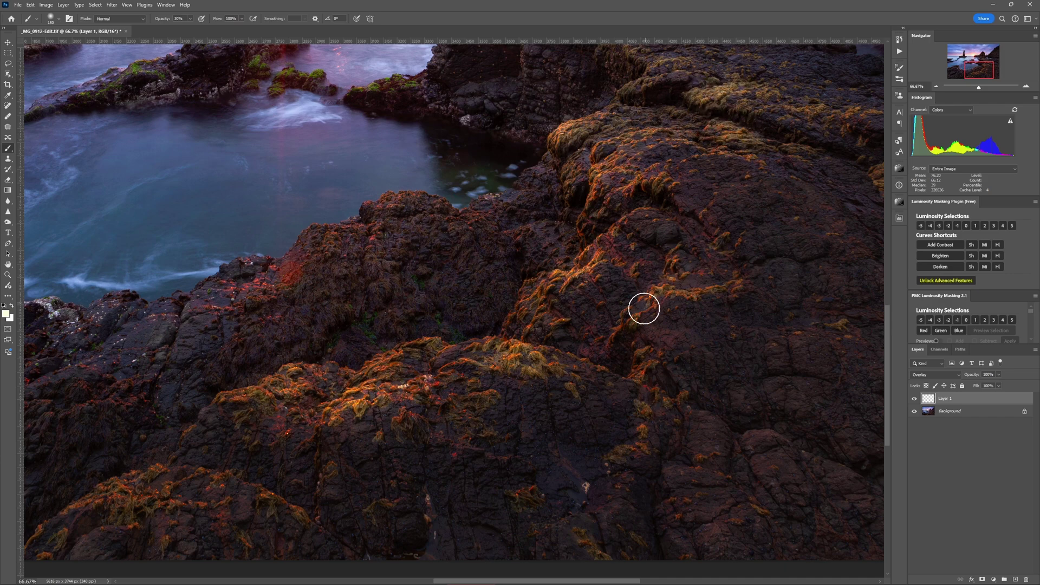
pyautogui.hotkey('ctrl', '0')
# Compare the brightened rocks with the glow layer hidden and shown, then switch the painting colour to black.
pyautogui.click(914, 399)
pyautogui.click(915, 399)
pyautogui.click(914, 399)
pyautogui.click(914, 399)
pyautogui.click(914, 400)
pyautogui.click(915, 400)
pyautogui.press('x')
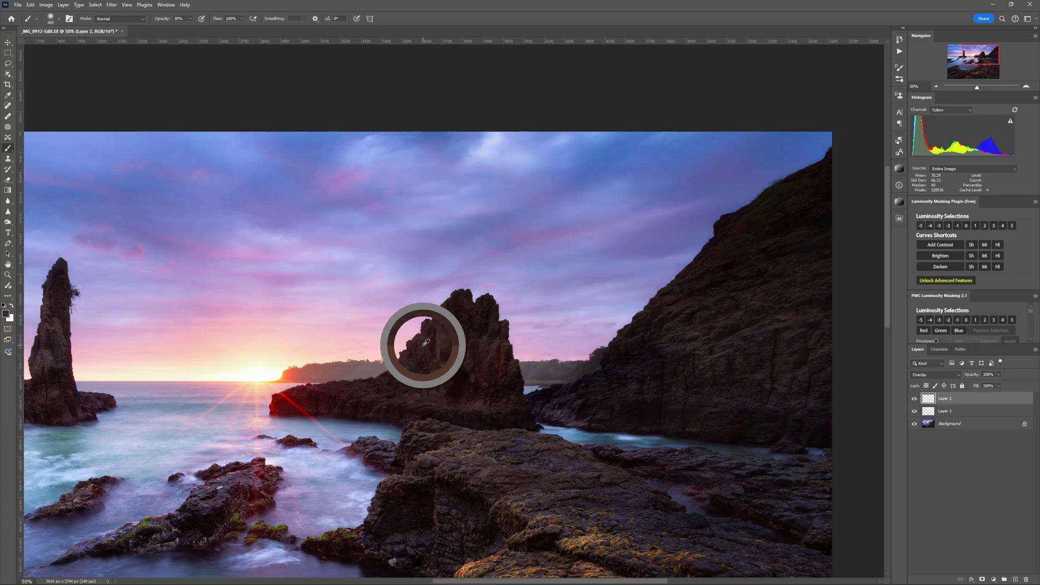
pyautogui.moveTo(425, 342); pyautogui.dragTo(421, 335)
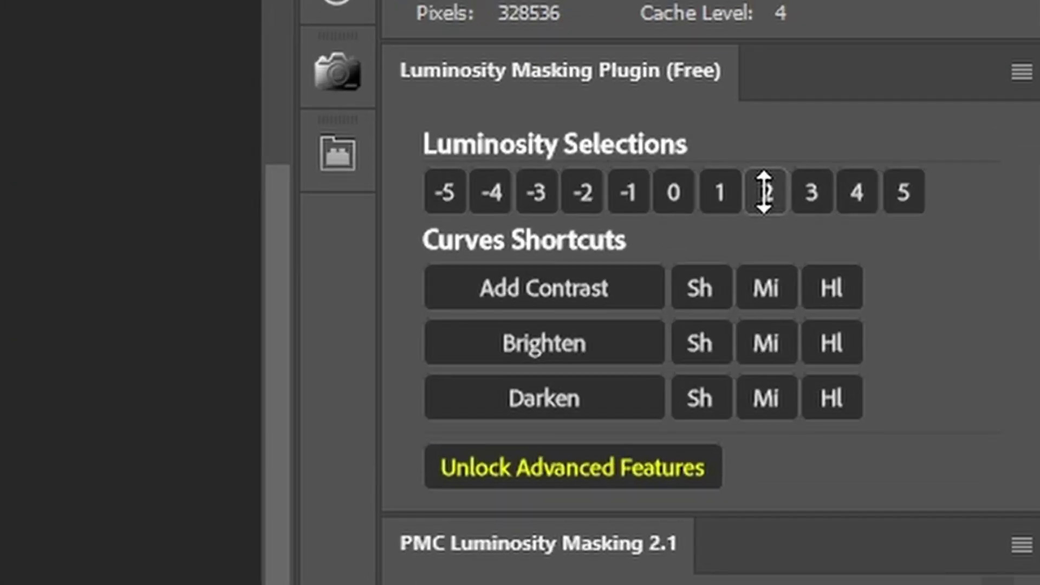
pyautogui.click(984, 226)
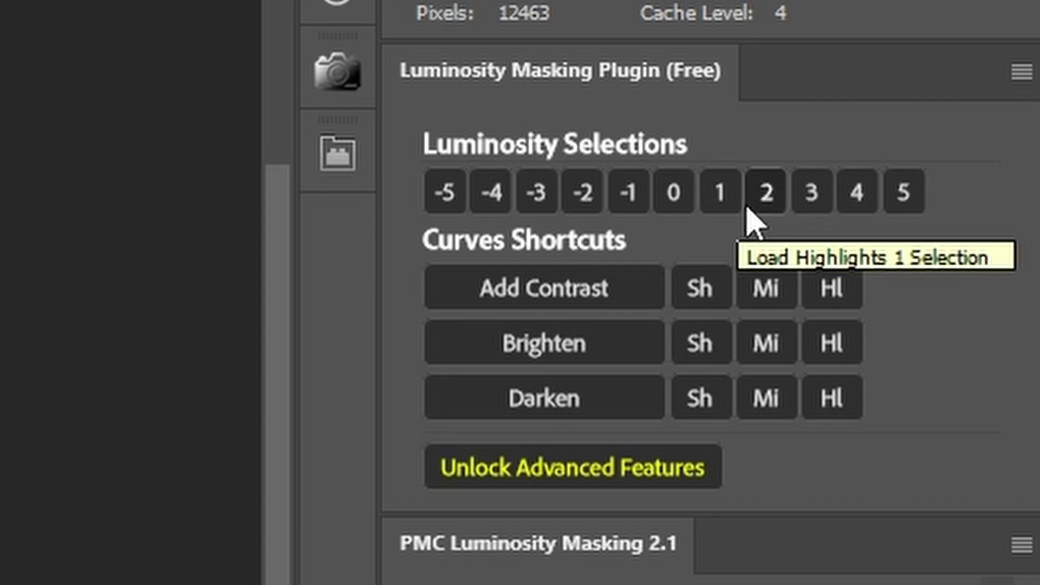
pyautogui.click(704, 194)
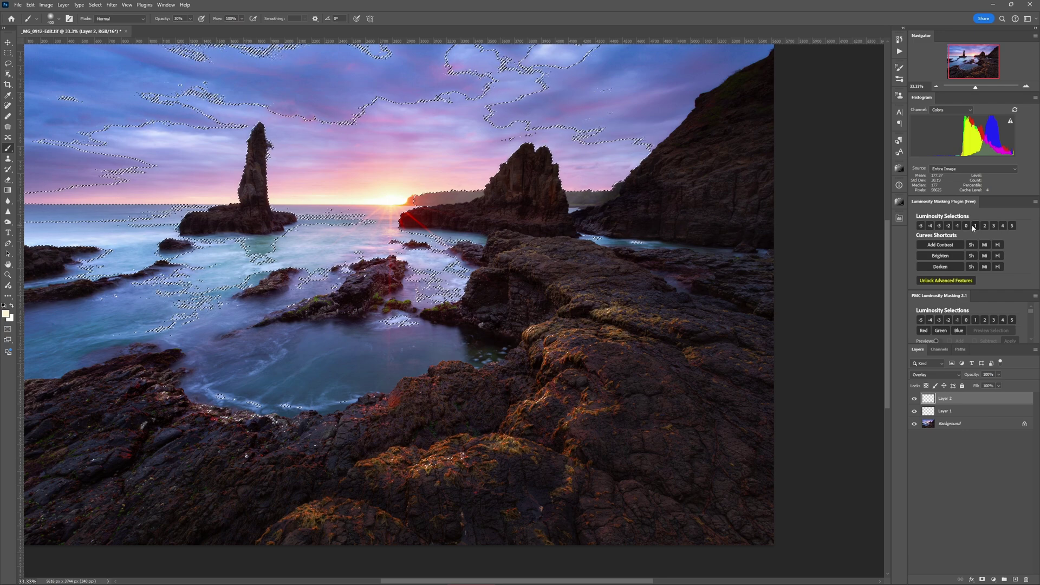
pyautogui.hotkey('ctrl', 'd')
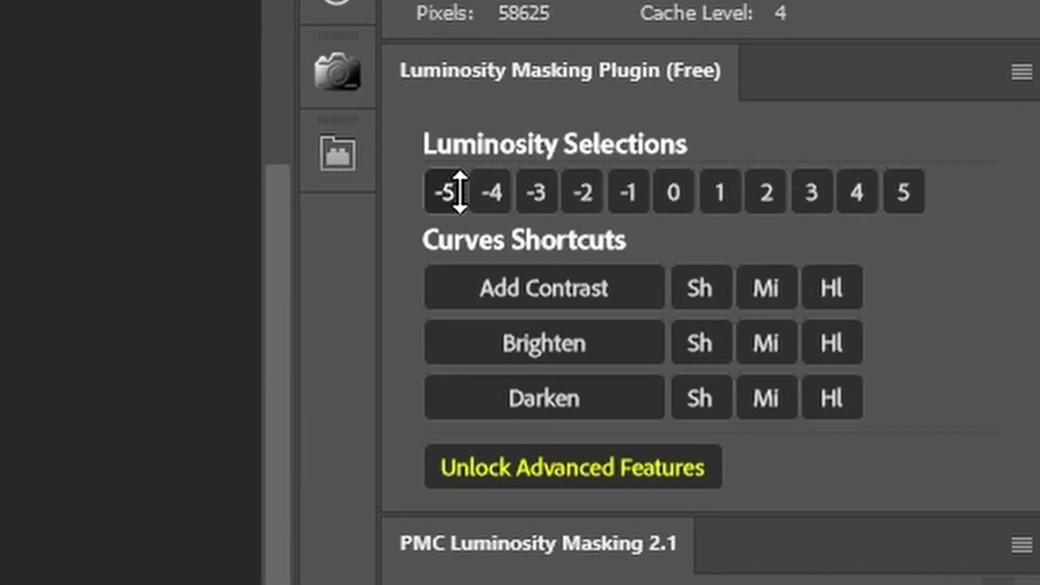
# Load the -5 deepest-shadows luminosity selection and sample a colour from the rocks.
pyautogui.click(921, 225)
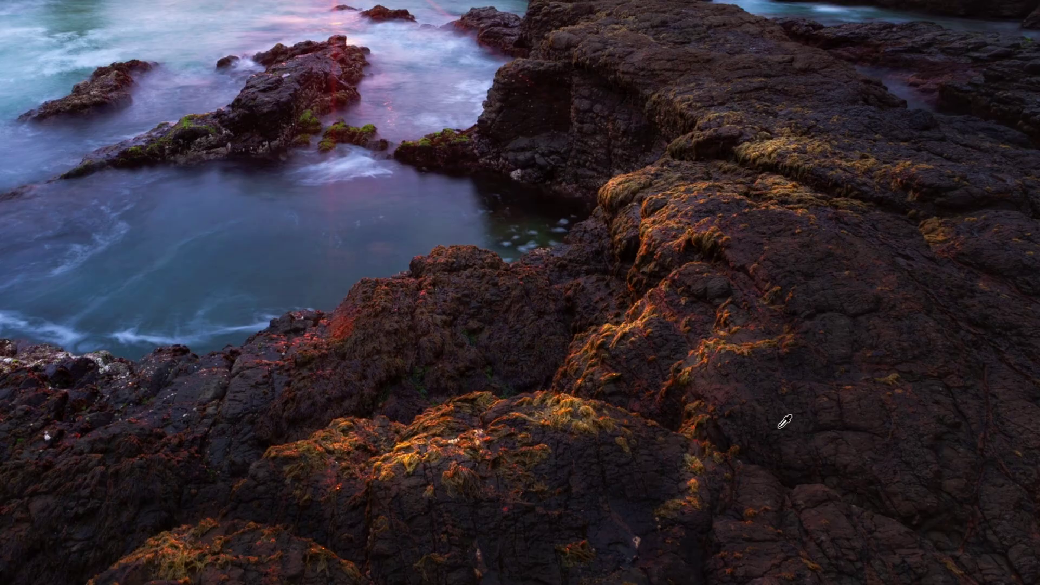
pyautogui.moveTo(725, 389); pyautogui.dragTo(414, 431)
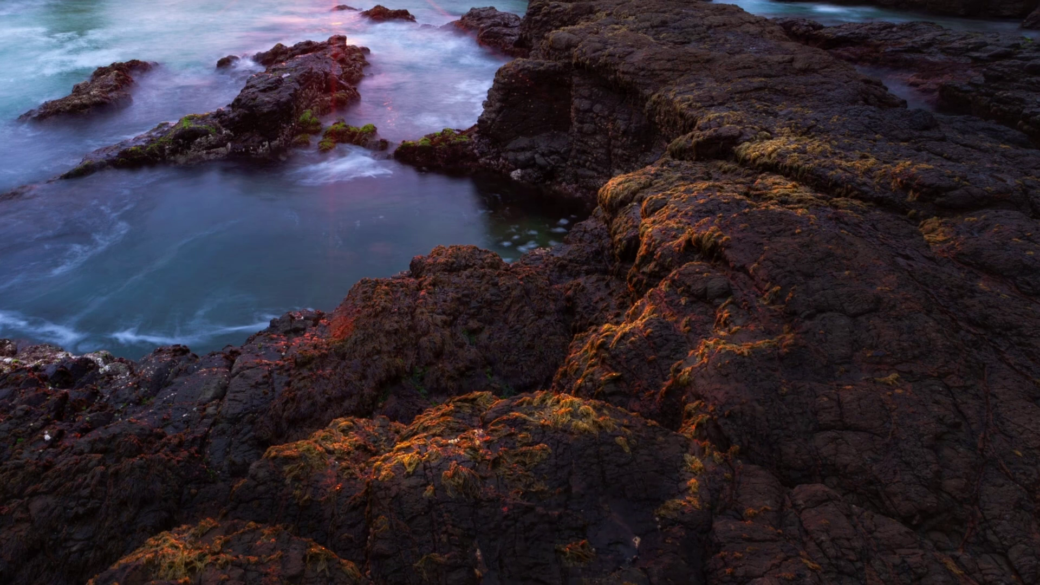